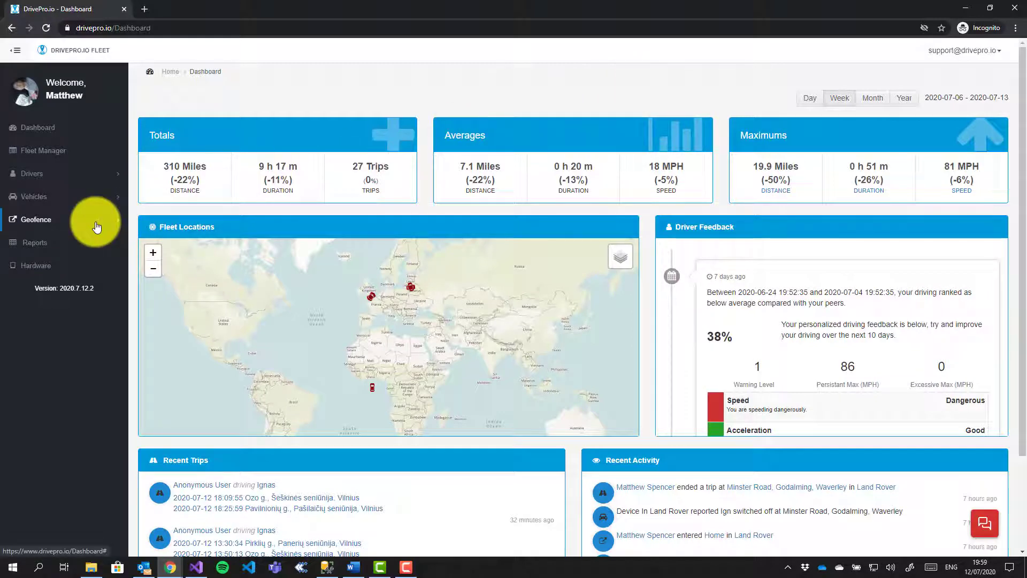
Step: Expand the Geofence sidebar section to list the saved geofences
{"action": "left_click", "coordinate": [96, 227]}
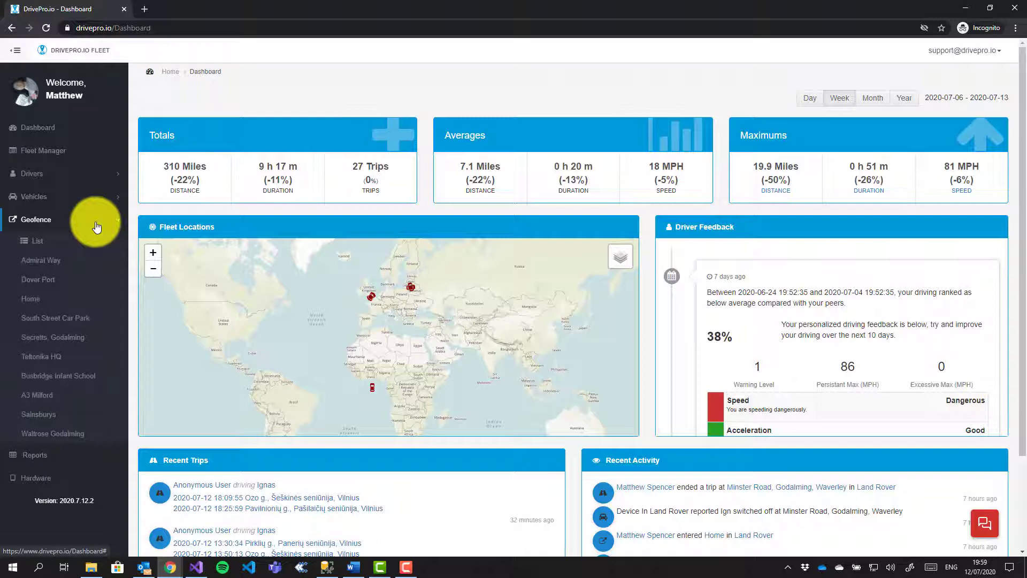
{"action": "key", "text": "Tab"}
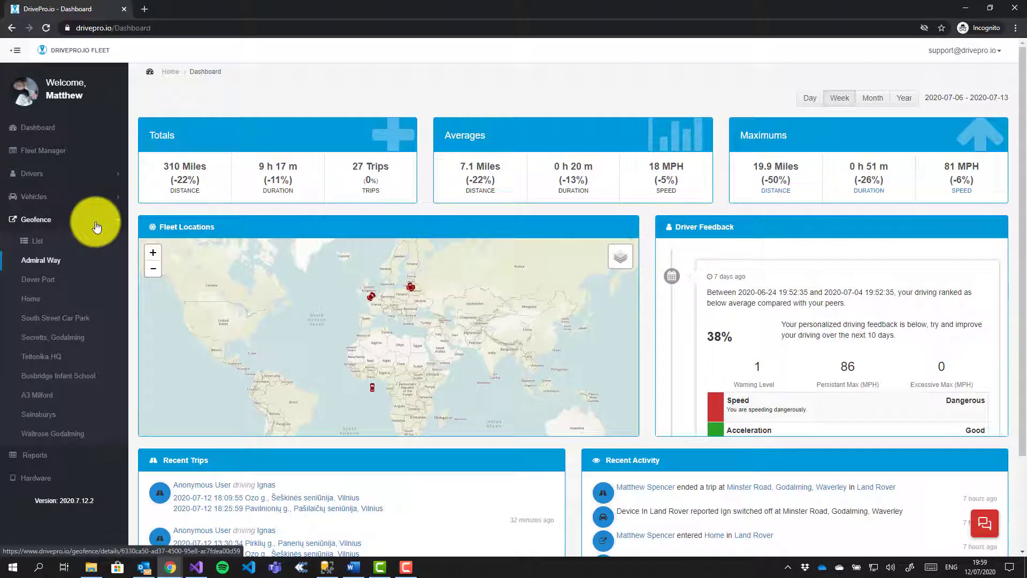
Step: Open the Teltonika HQ geofence details with its red square zone and 33.82 acre area
{"action": "left_click", "coordinate": [54, 362]}
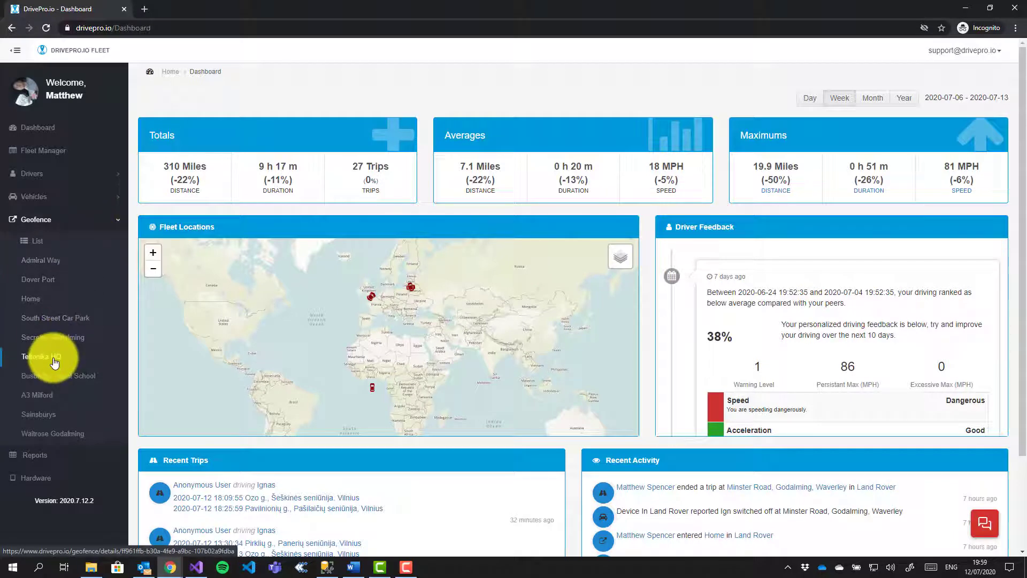
{"action": "left_click", "coordinate": [54, 362]}
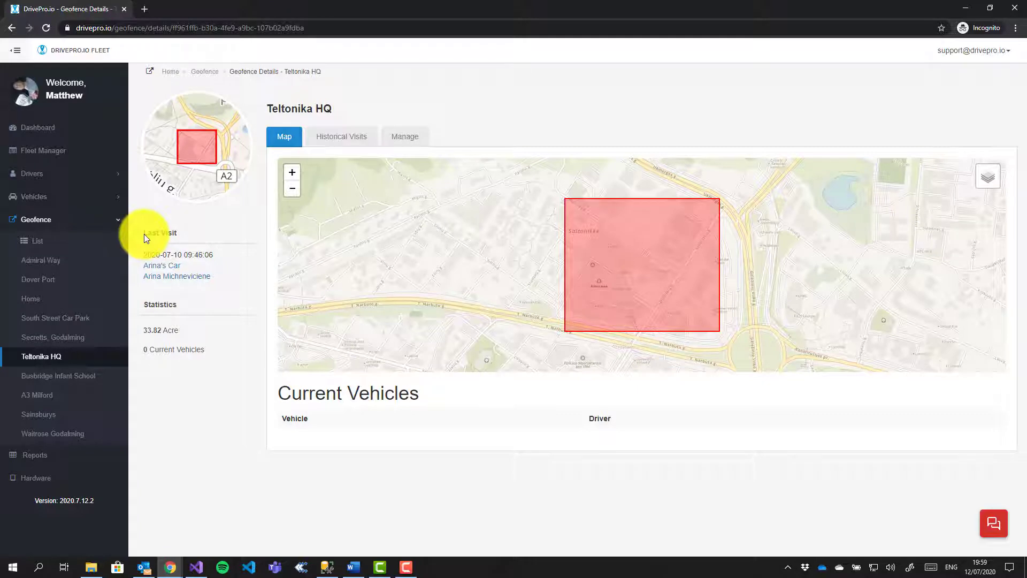
Step: Review the Teltonika HQ historical visits table of vehicles, drivers and entry/exit times
{"action": "left_click", "coordinate": [335, 144]}
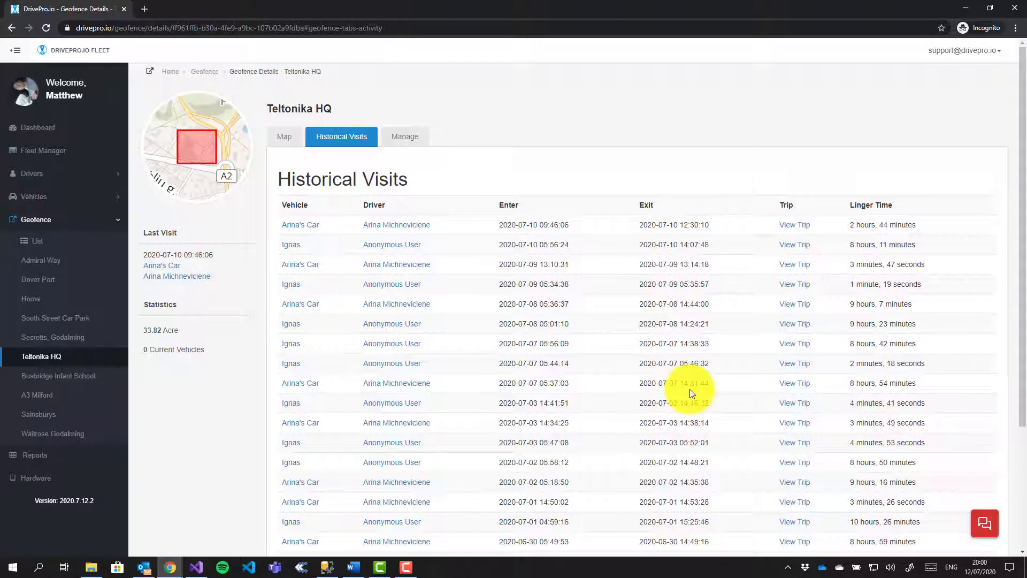
{"action": "key", "text": "Tab"}
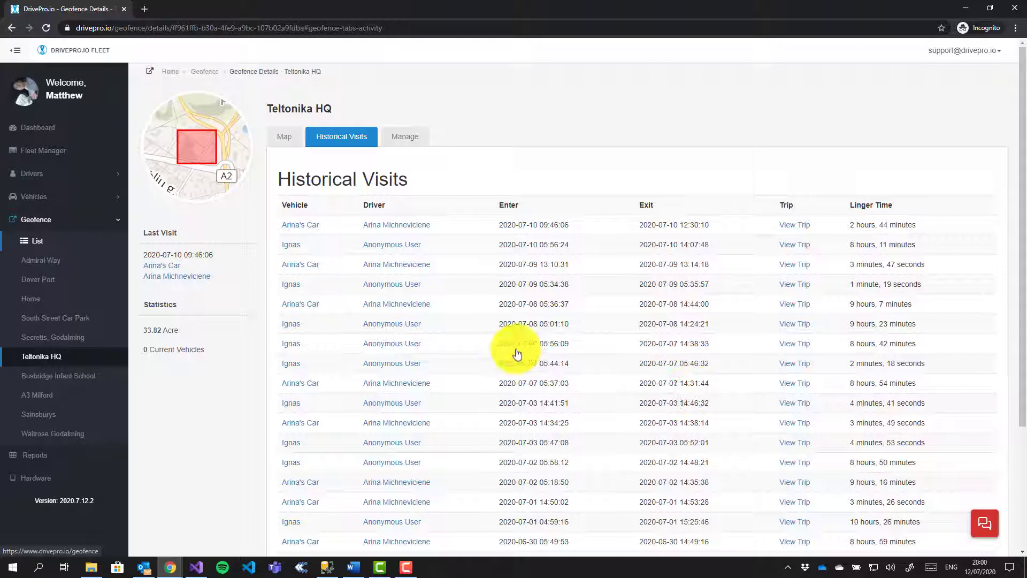
Step: Go to the geofence list and start adding a new geofence
{"action": "left_click", "coordinate": [42, 243]}
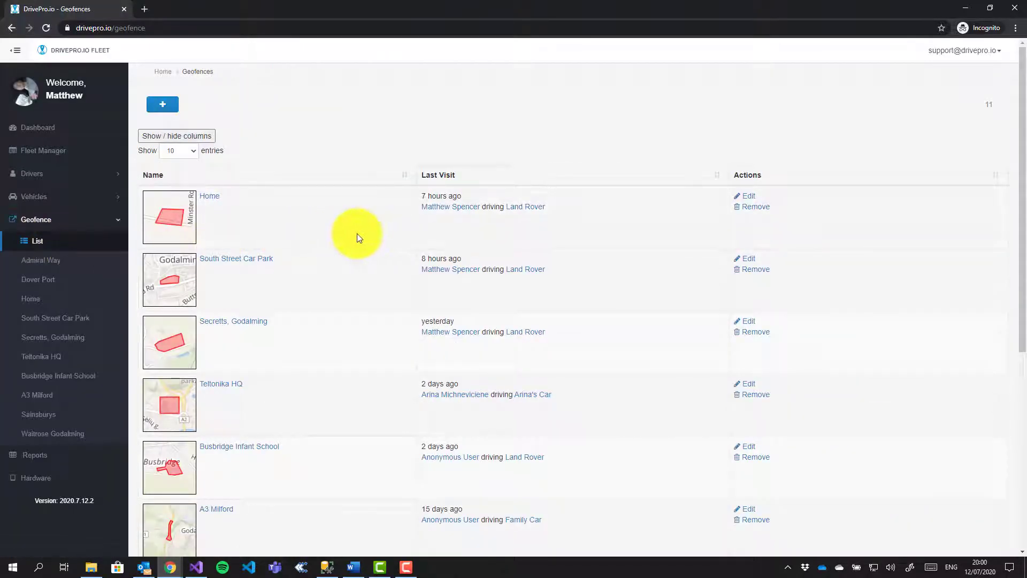
{"action": "left_click", "coordinate": [169, 111]}
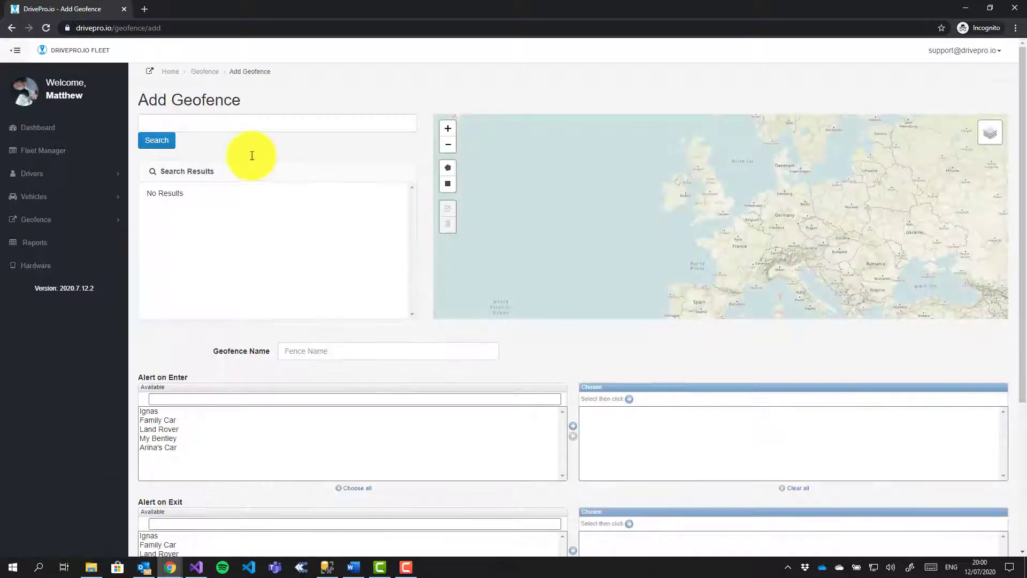
Step: Search for Buckingham palace and centre the new geofence's map there
{"action": "left_click", "coordinate": [218, 125]}
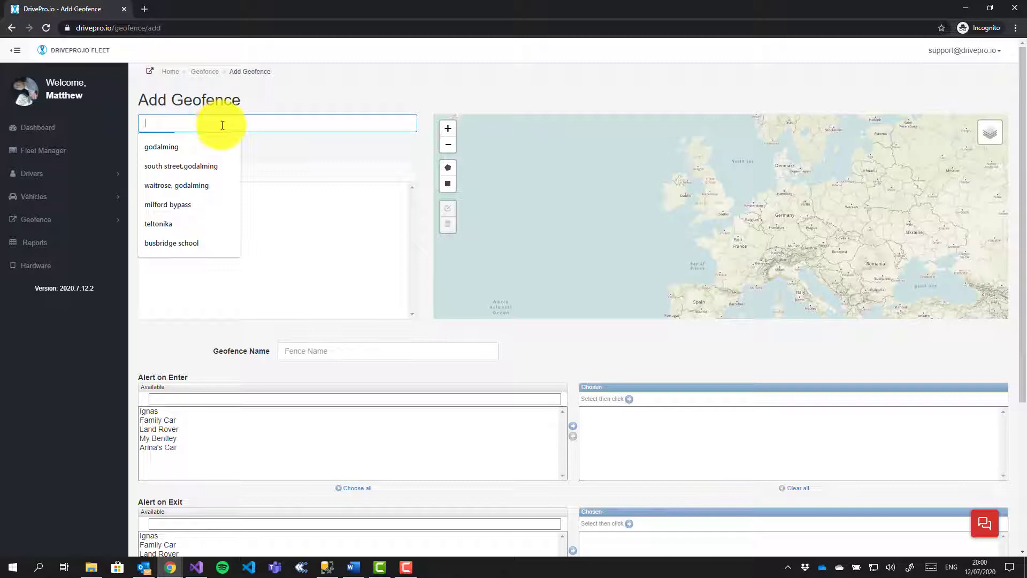
{"action": "left_click", "coordinate": [315, 141]}
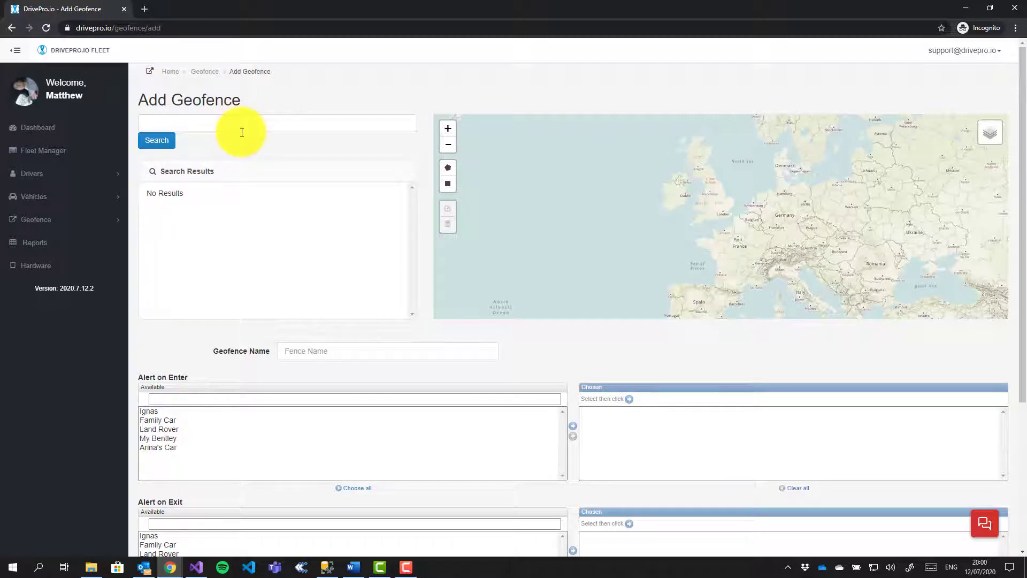
{"action": "left_click", "coordinate": [241, 132]}
{"action": "type", "text": "buck"}
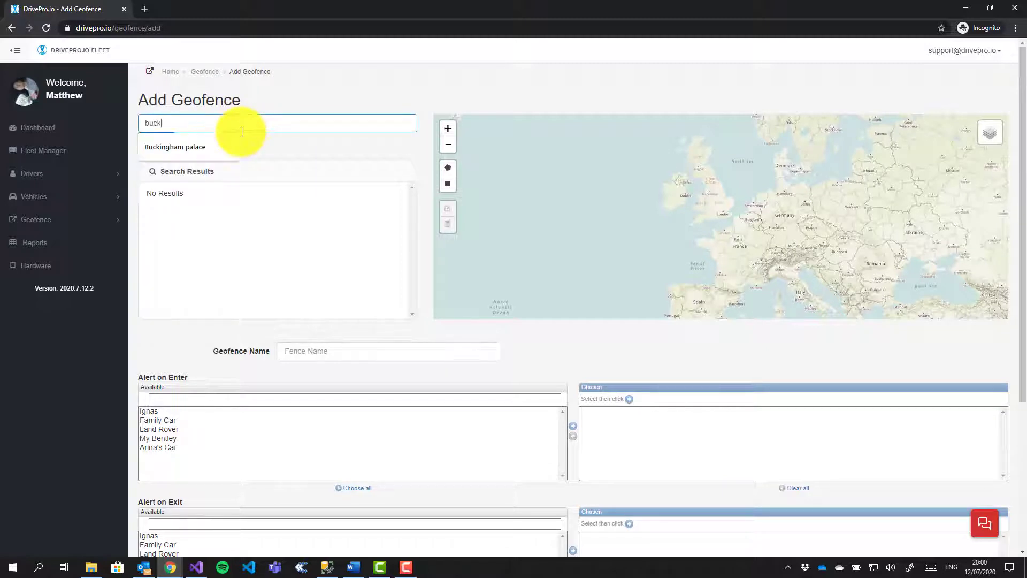
{"action": "type", "text": "ingham "}
{"action": "type", "text": "pala"}
{"action": "key", "text": "Down"}
{"action": "key", "text": "Return"}
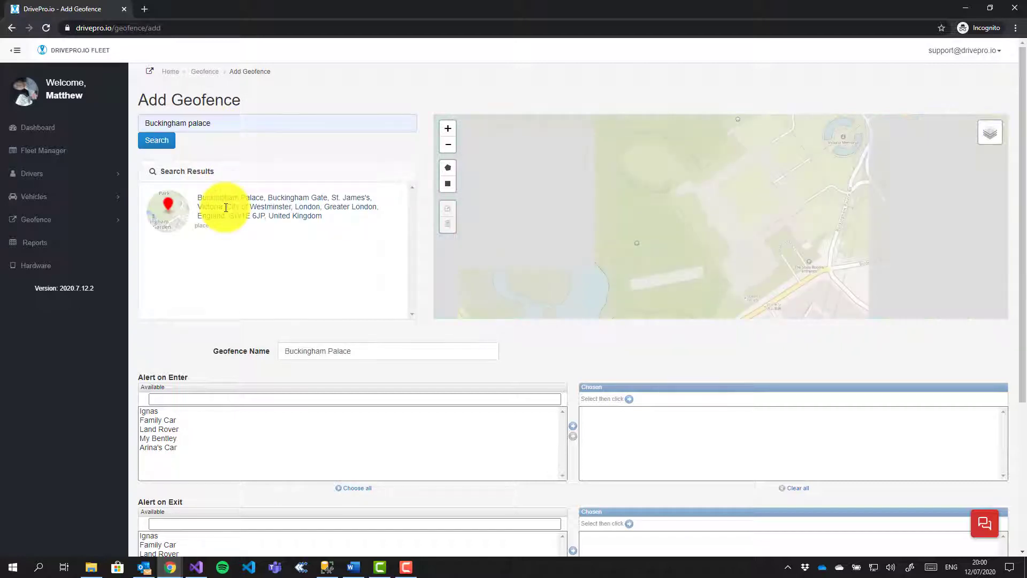
Step: Zoom out twice and recentre the map on the surrounding Westminster area
{"action": "left_click", "coordinate": [446, 150]}
{"action": "left_click", "coordinate": [452, 152]}
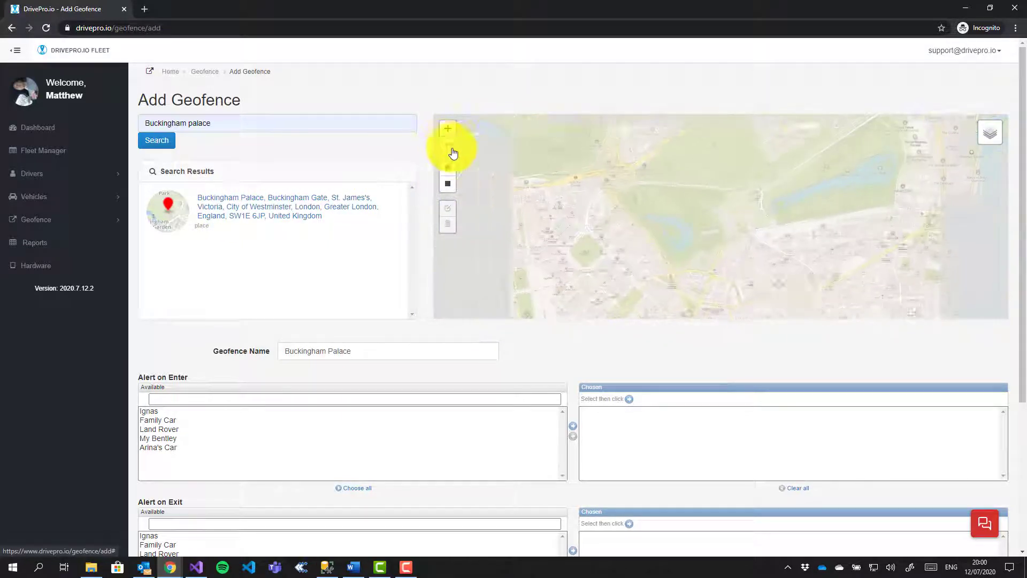
{"action": "left_click_drag", "start_coordinate": [618, 246], "coordinate": [594, 243]}
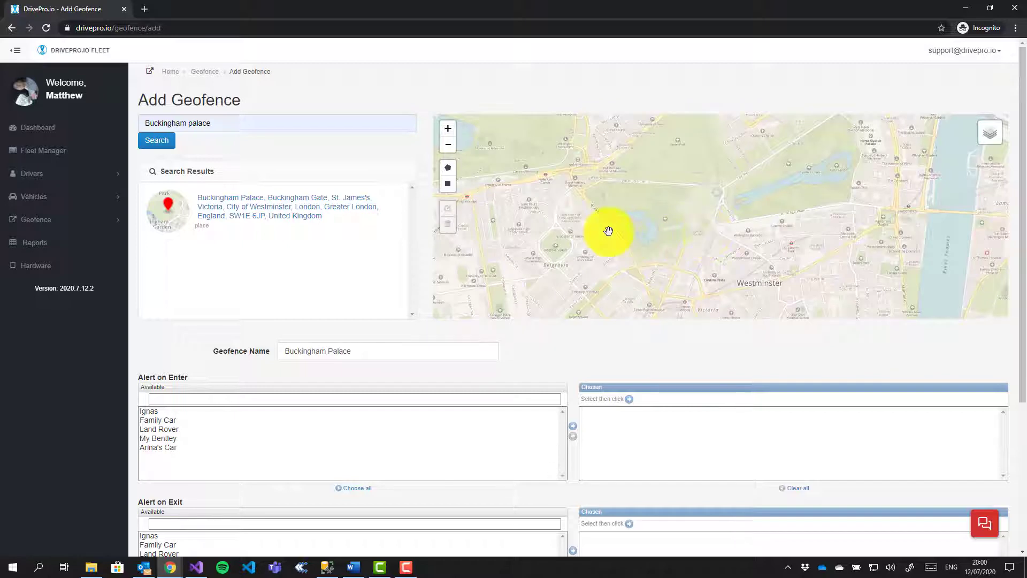
Step: Draw a closed polygon outlining the area around Buckingham Palace on the map
{"action": "left_click", "coordinate": [449, 173]}
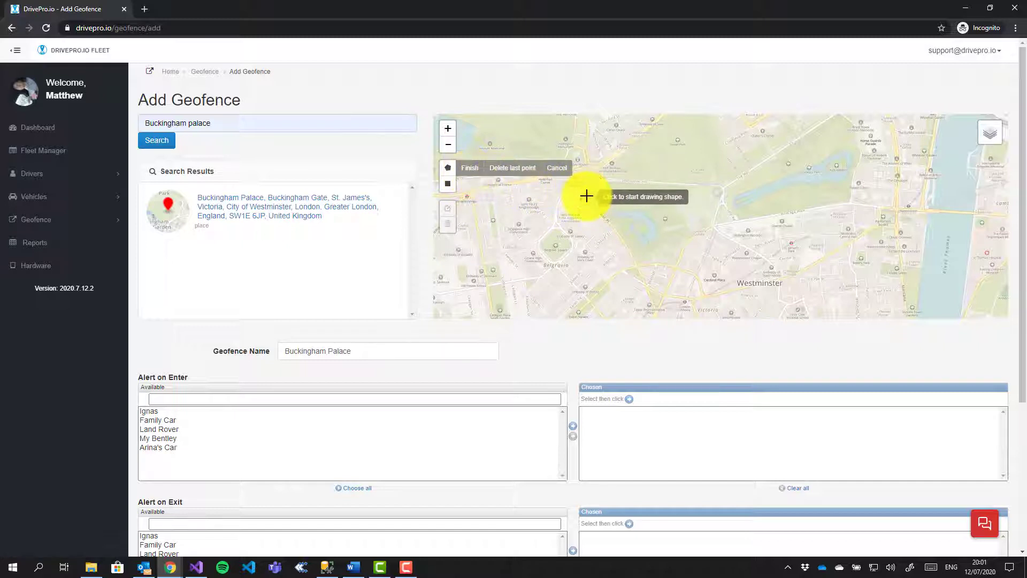
{"action": "left_click", "coordinate": [579, 179]}
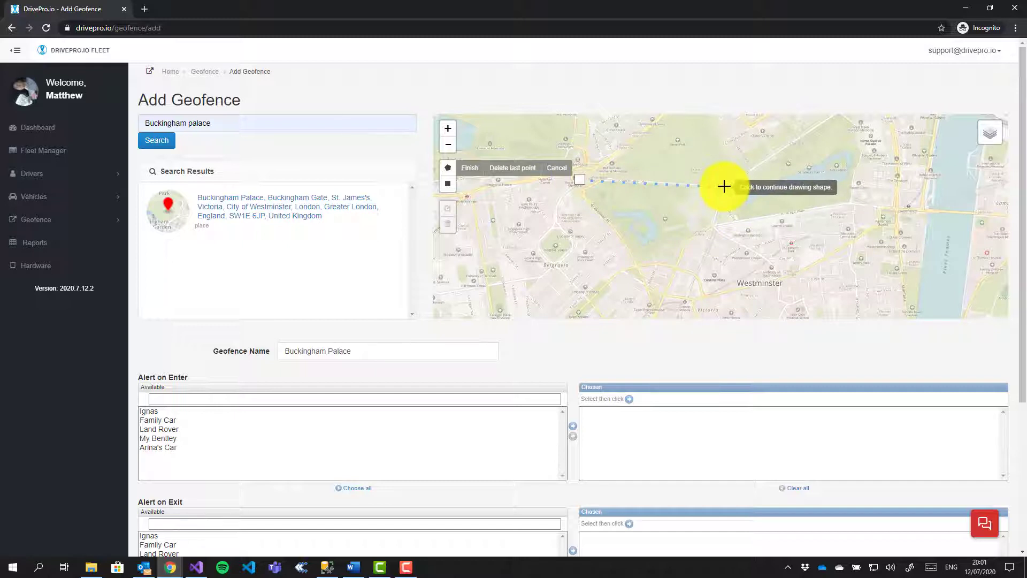
{"action": "left_click", "coordinate": [724, 186]}
{"action": "left_click", "coordinate": [714, 225]}
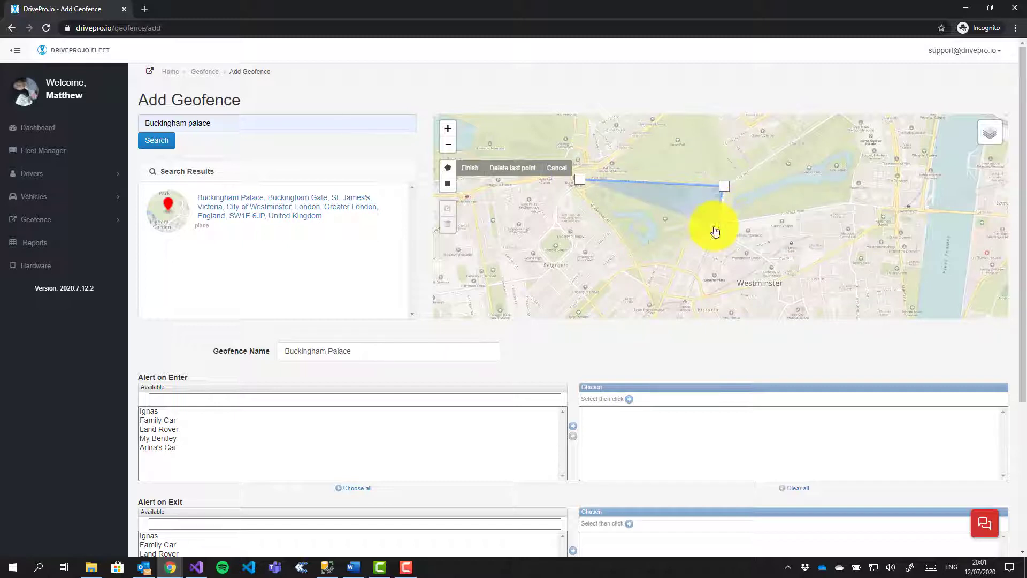
{"action": "left_click", "coordinate": [689, 239]}
{"action": "left_click", "coordinate": [678, 267]}
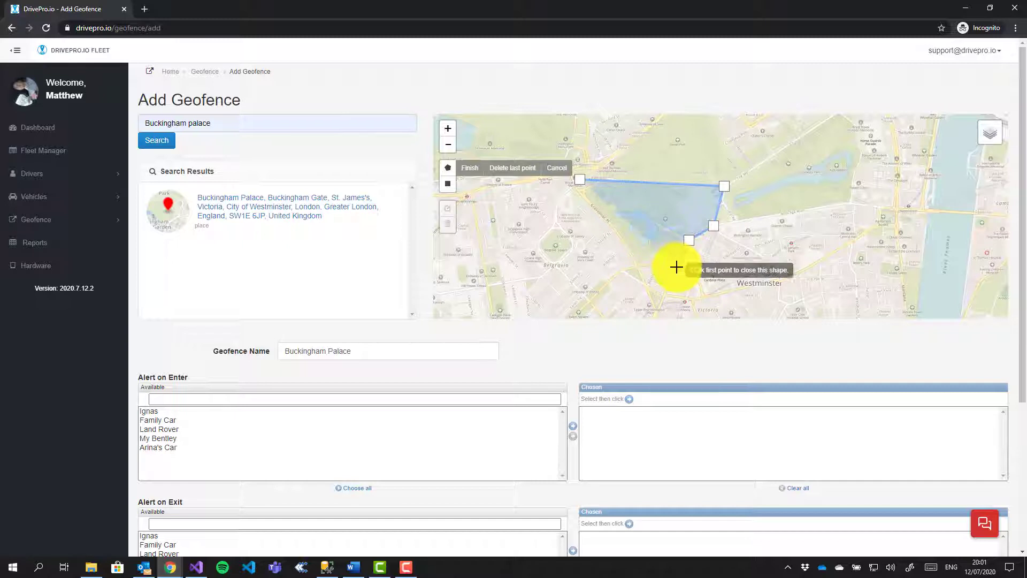
{"action": "left_click", "coordinate": [638, 267]}
{"action": "left_click", "coordinate": [612, 228]}
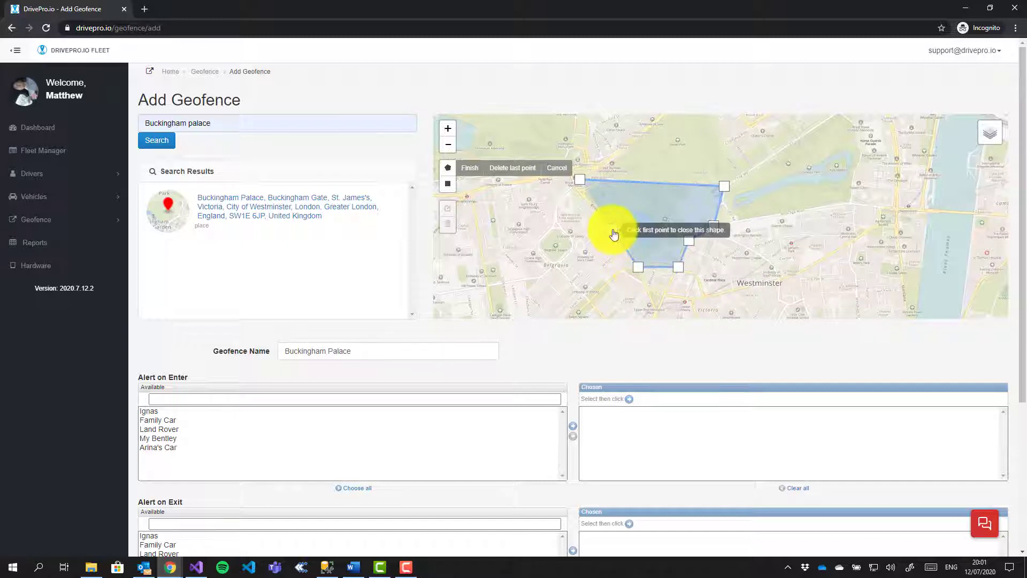
{"action": "left_click", "coordinate": [583, 185]}
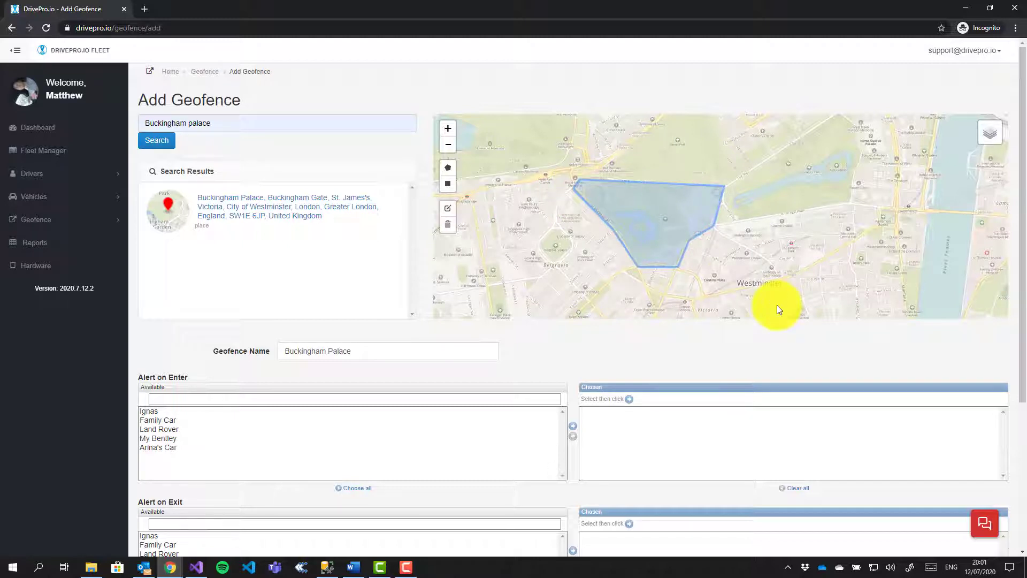
{"action": "scroll", "coordinate": [562, 337], "scroll_direction": "down", "scroll_amount": 2}
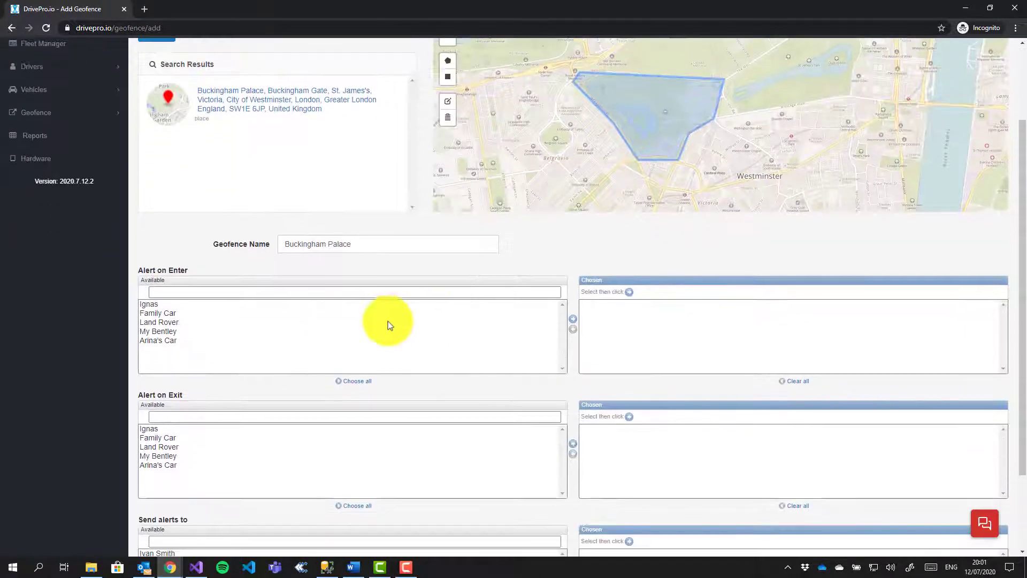
Step: Choose My Bentley for both Alert on Enter and Alert on Exit
{"action": "left_click", "coordinate": [154, 330]}
{"action": "left_click", "coordinate": [572, 319]}
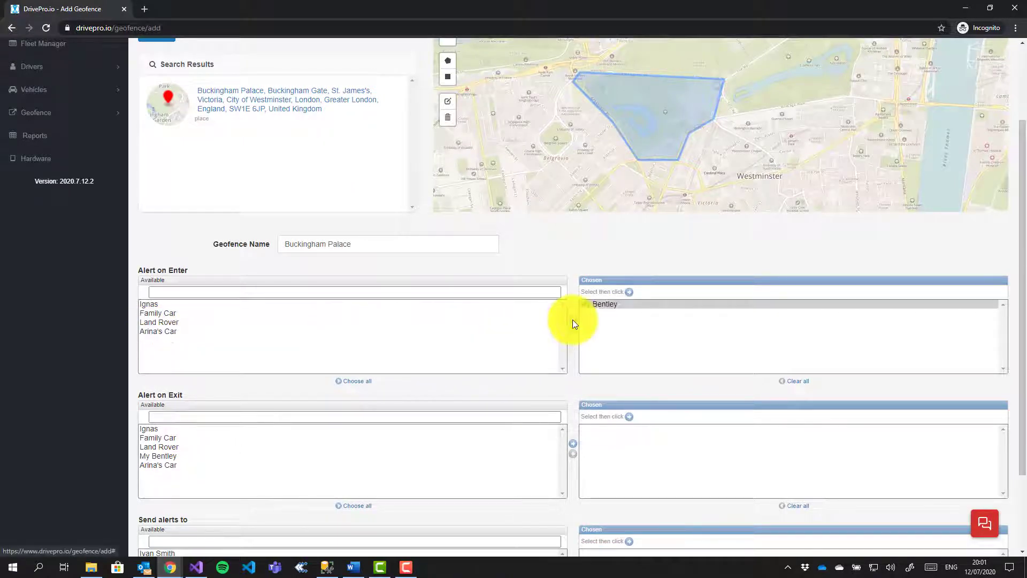
{"action": "left_click", "coordinate": [159, 456]}
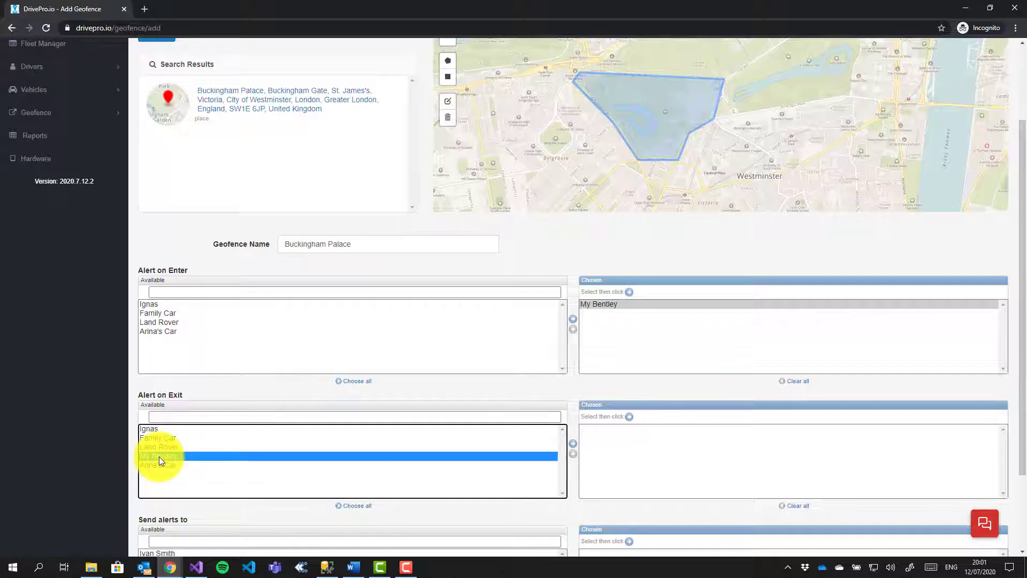
{"action": "left_click", "coordinate": [573, 446]}
{"action": "scroll", "coordinate": [579, 390], "scroll_direction": "down", "scroll_amount": 2}
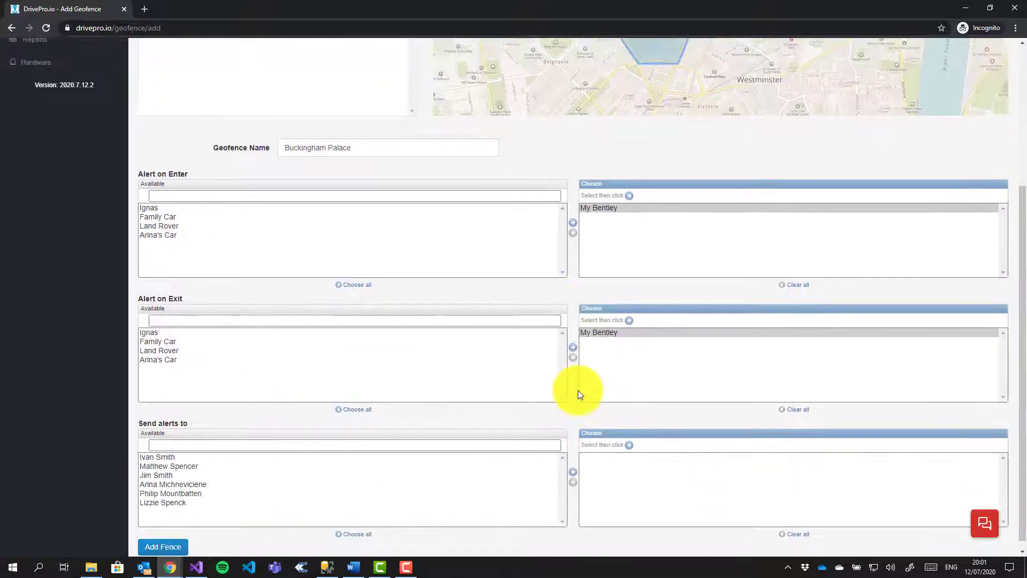
{"action": "left_click", "coordinate": [161, 458]}
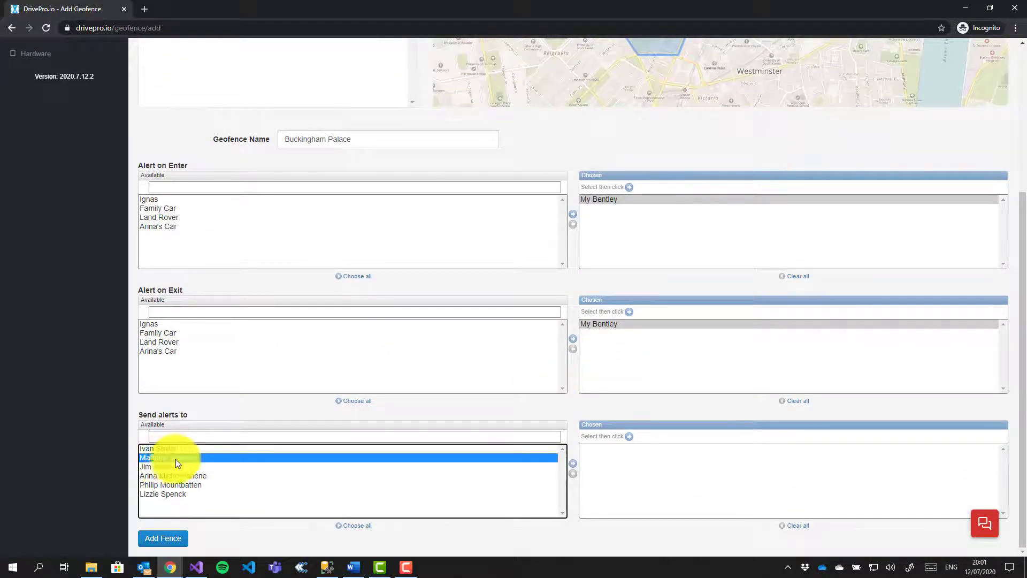
{"action": "left_click", "coordinate": [574, 465]}
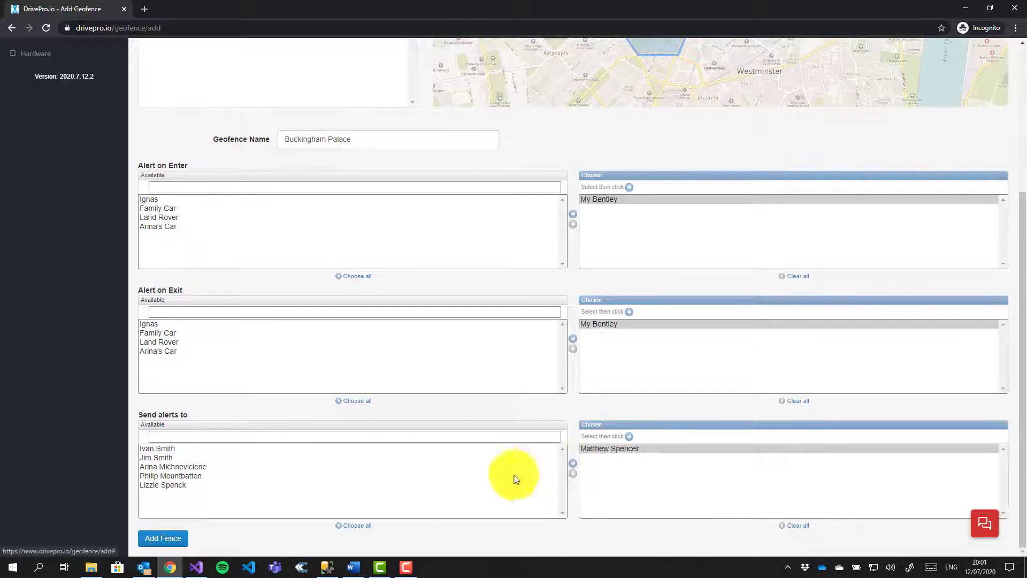
{"action": "left_click", "coordinate": [157, 539]}
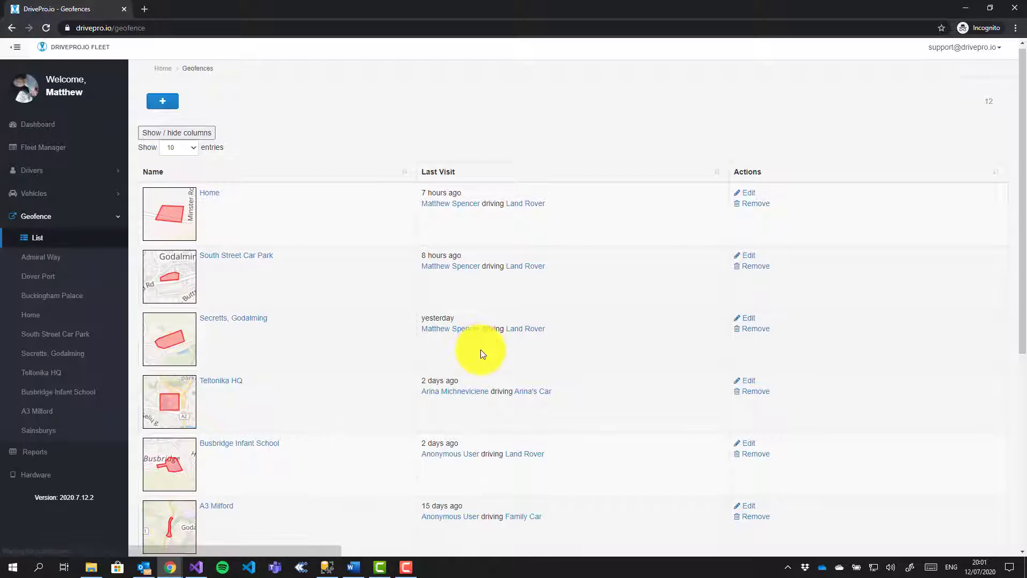
{"action": "scroll", "coordinate": [481, 349], "scroll_direction": "down", "scroll_amount": 2}
{"action": "scroll", "coordinate": [481, 349], "scroll_direction": "down", "scroll_amount": 2}
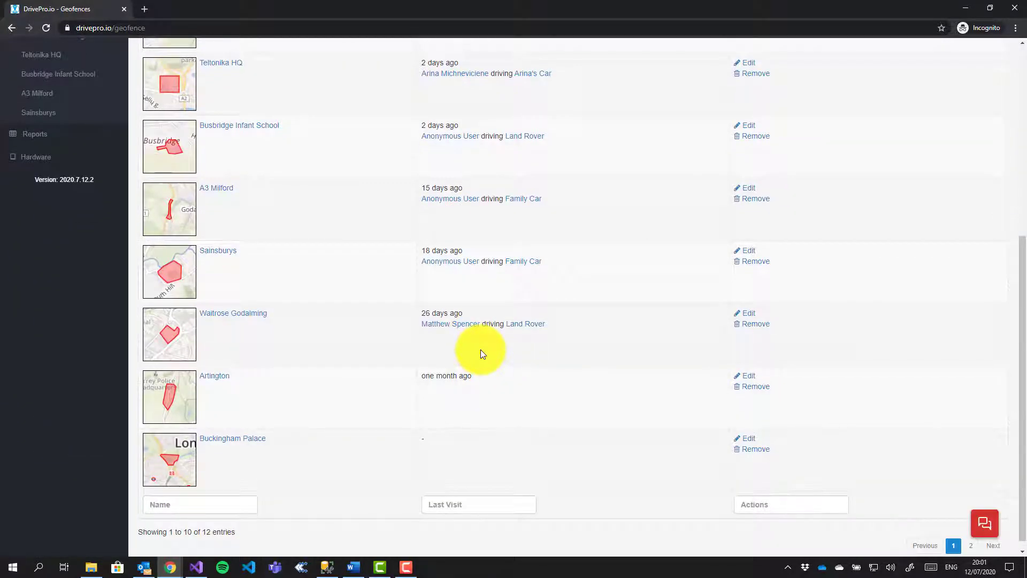
Step: Open the Buckingham Palace geofence details showing 63.71 acres and 0 current vehicles
{"action": "left_click", "coordinate": [225, 440]}
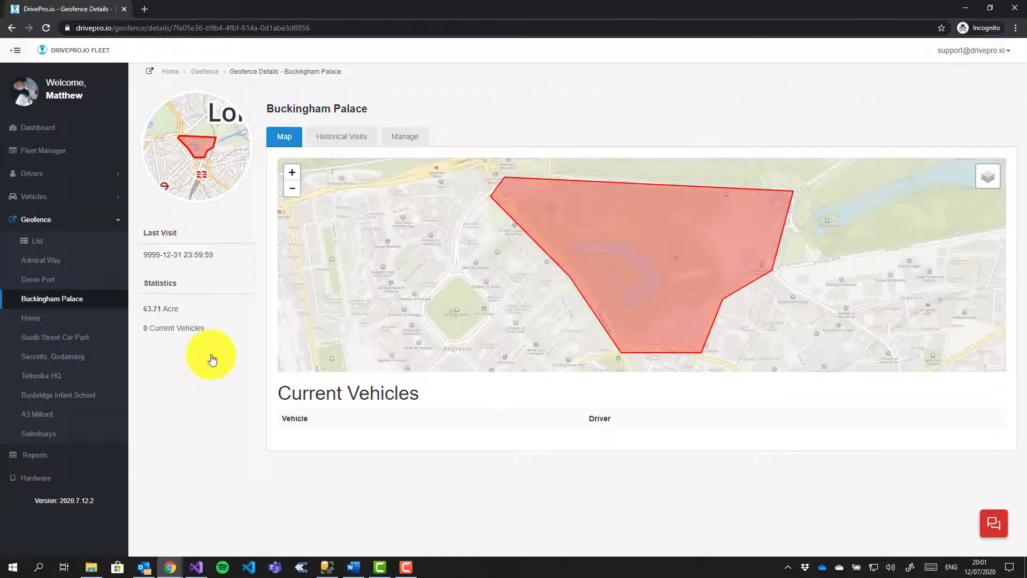
Step: Check Historical Visits, return to the map's red polygon, and open the support chat
{"action": "left_click", "coordinate": [339, 140]}
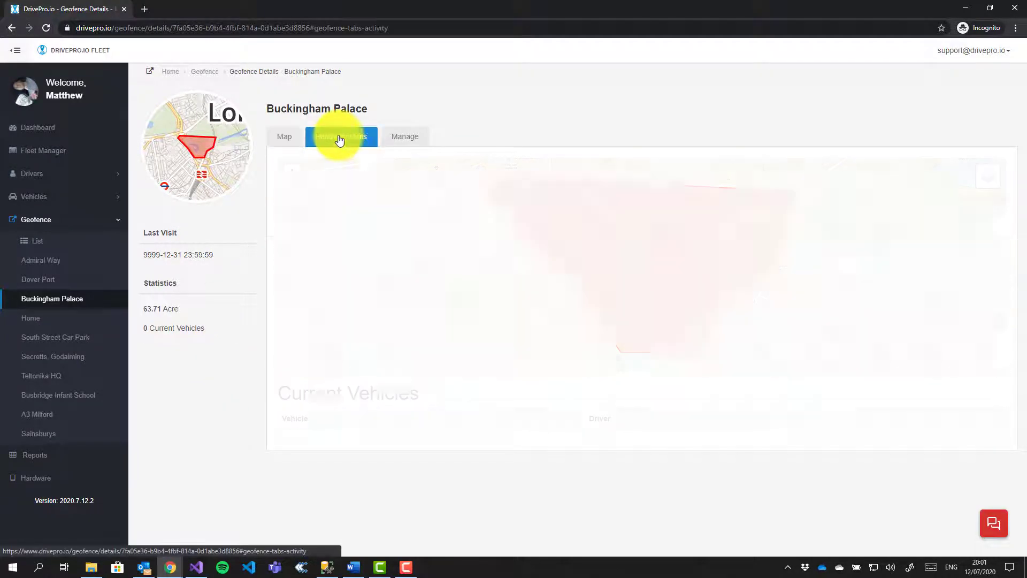
{"action": "left_click", "coordinate": [284, 138]}
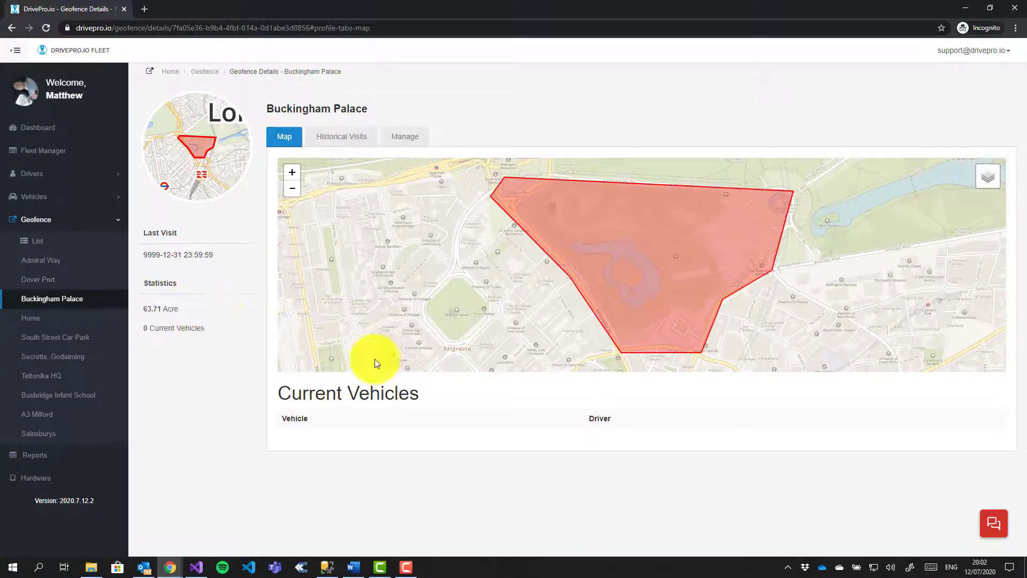
{"action": "left_click", "coordinate": [993, 525]}
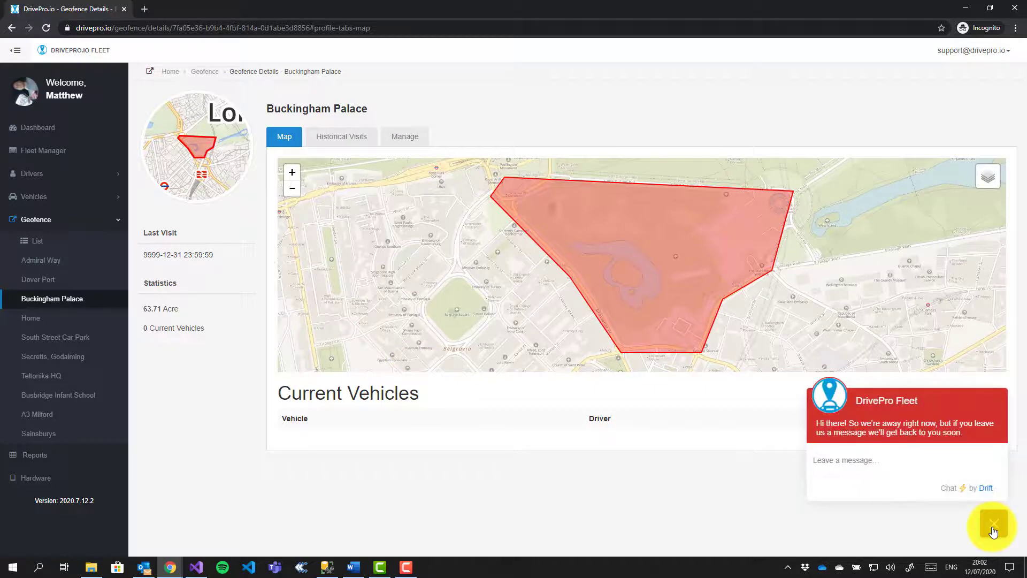